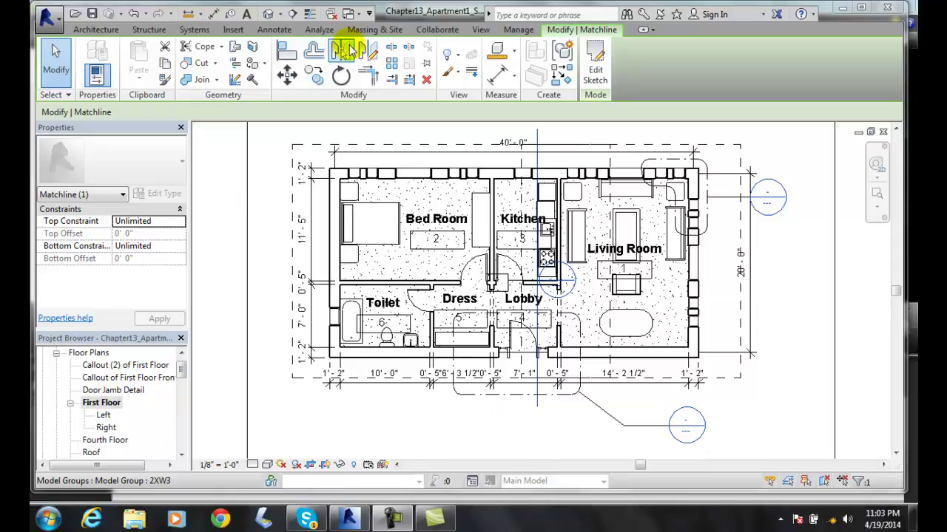
- Switch to the View ribbon tools while the First Floor plan with its matchline stays open
{"action": "left_click", "coordinate": [480, 29]}
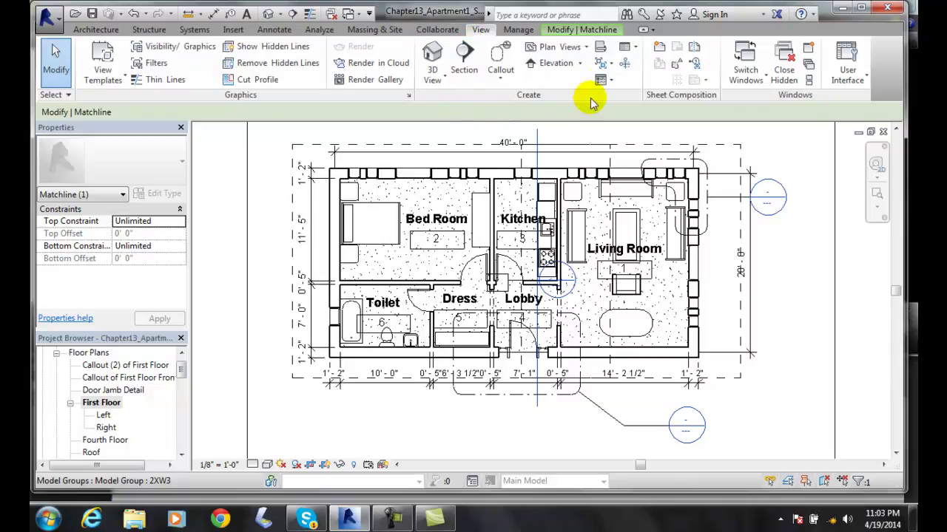
- Add new sheet A103 on the D 22 x 34 Horizontal titleblock
{"action": "left_click", "coordinate": [659, 49]}
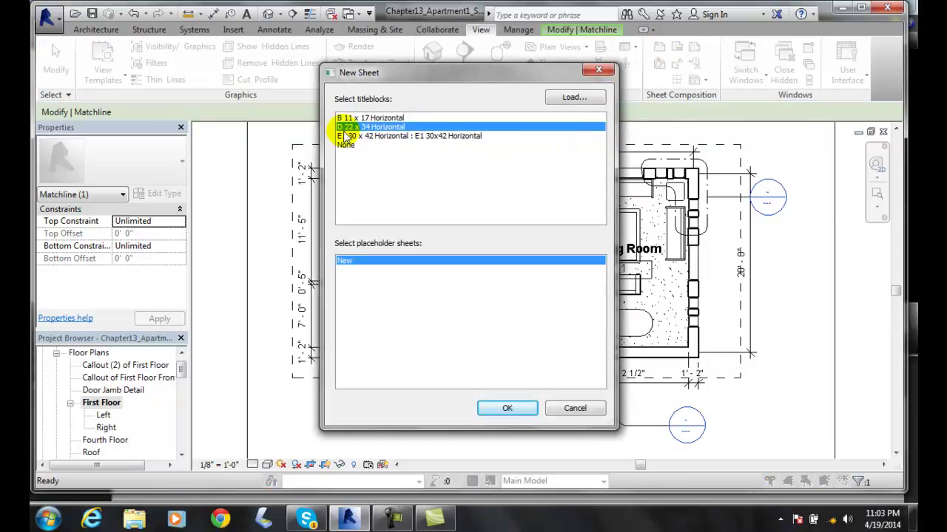
{"action": "left_click", "coordinate": [507, 409]}
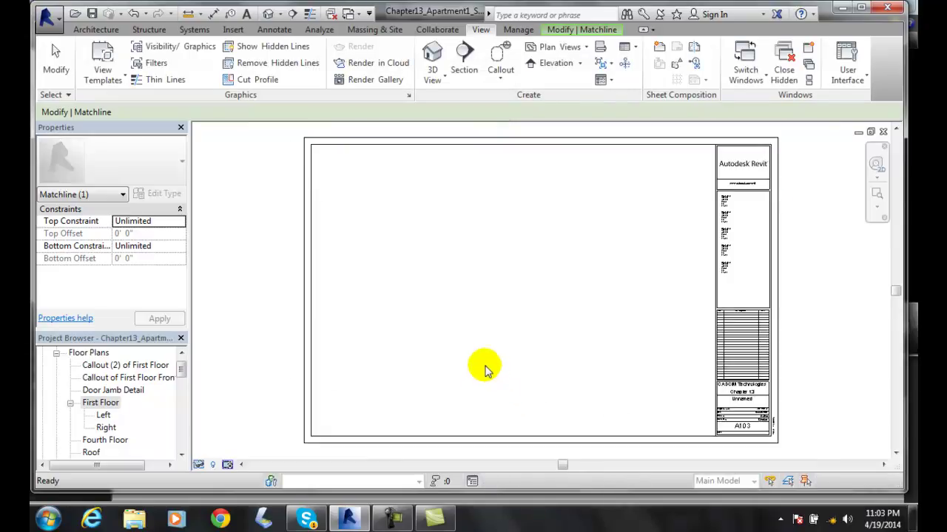
{"action": "key", "text": "Escape"}
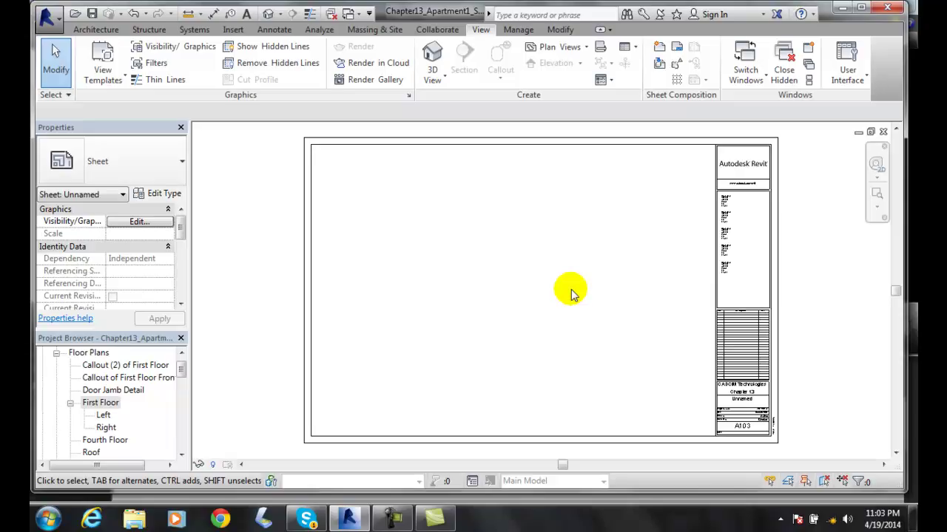
- Place Floor Plan: Left as a viewport on sheet A103
{"action": "left_click", "coordinate": [661, 64]}
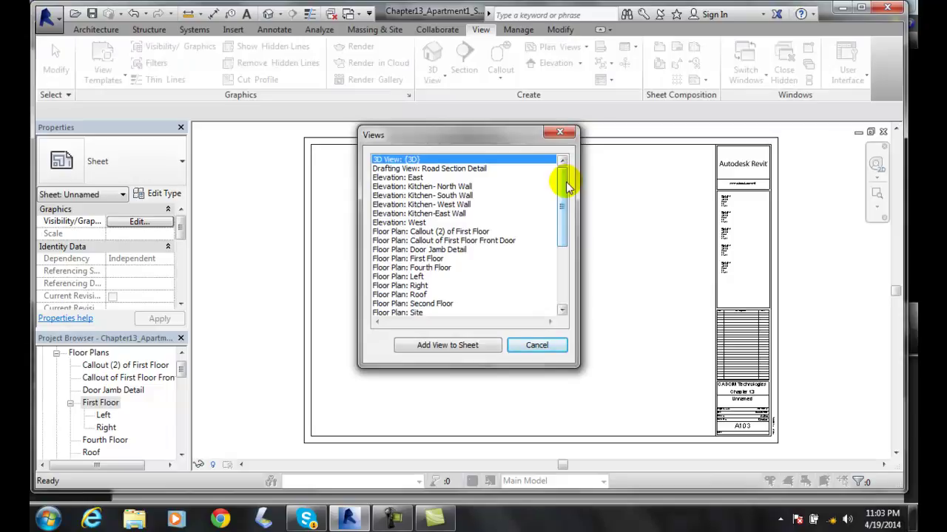
{"action": "left_click", "coordinate": [396, 278]}
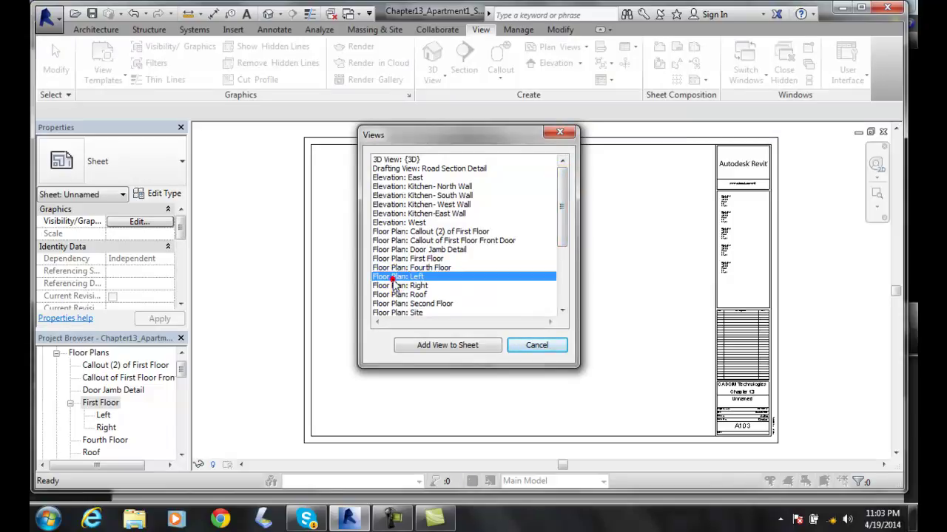
{"action": "left_click", "coordinate": [443, 350]}
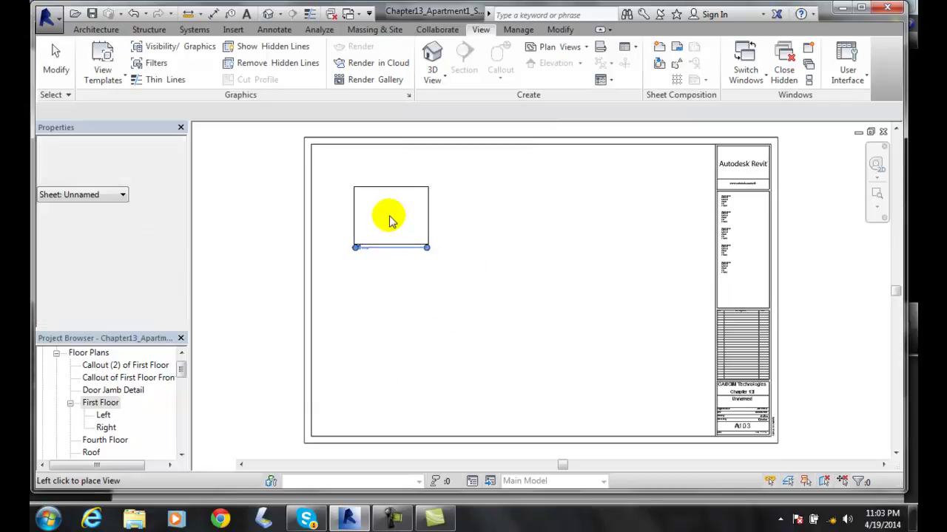
{"action": "left_click", "coordinate": [411, 222]}
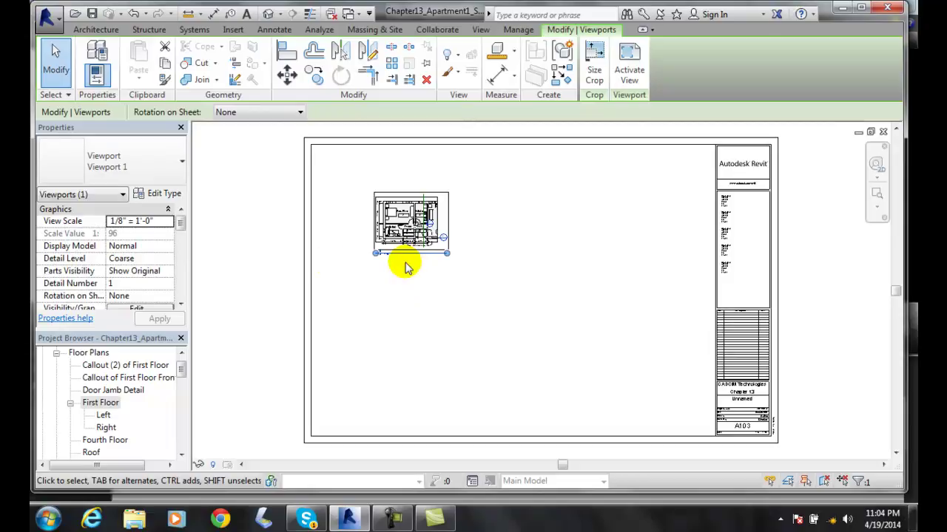
- Set the Left viewport scale to 1/4" = 1'-0" and move it lower on the sheet
{"action": "left_click", "coordinate": [168, 222]}
{"action": "left_click", "coordinate": [118, 263]}
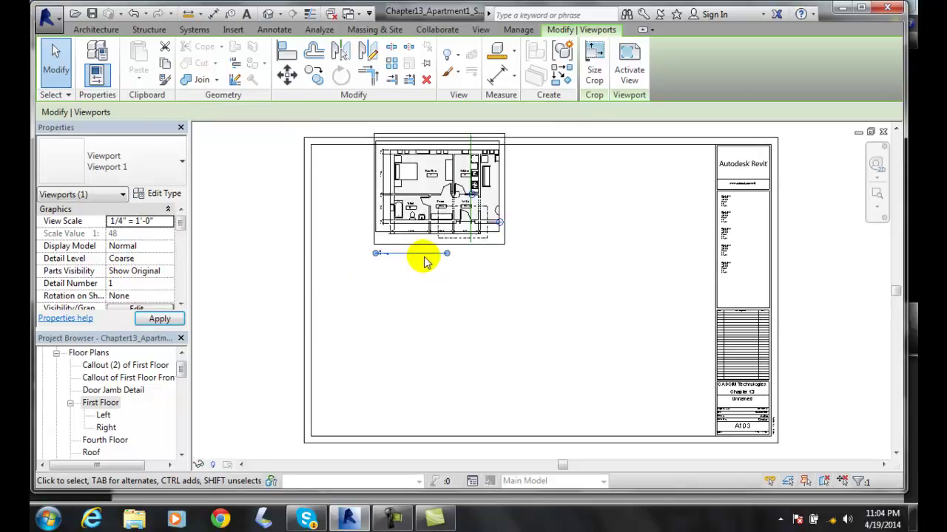
{"action": "left_click", "coordinate": [434, 181]}
{"action": "left_click_drag", "start_coordinate": [435, 184], "coordinate": [565, 254]}
{"action": "left_click", "coordinate": [563, 251]}
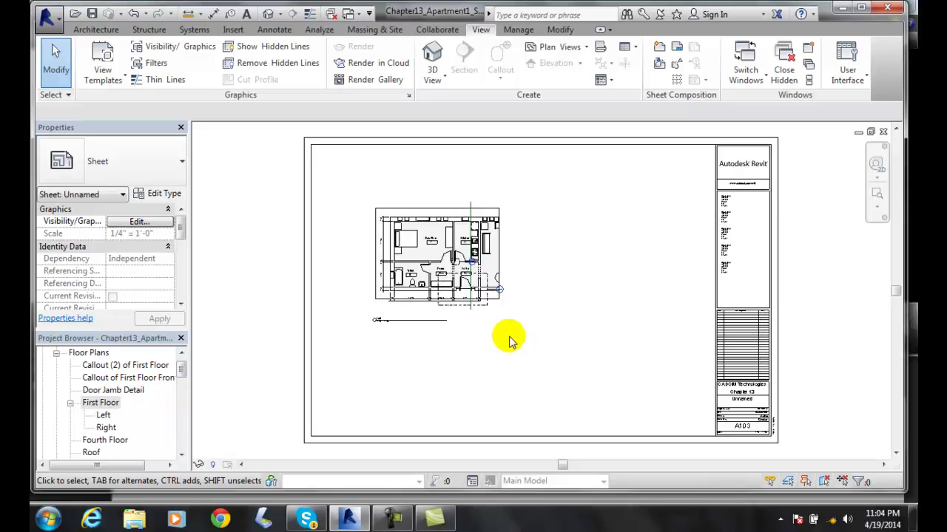
{"action": "left_click_drag", "start_coordinate": [179, 375], "coordinate": [179, 435]}
{"action": "left_click", "coordinate": [90, 441]}
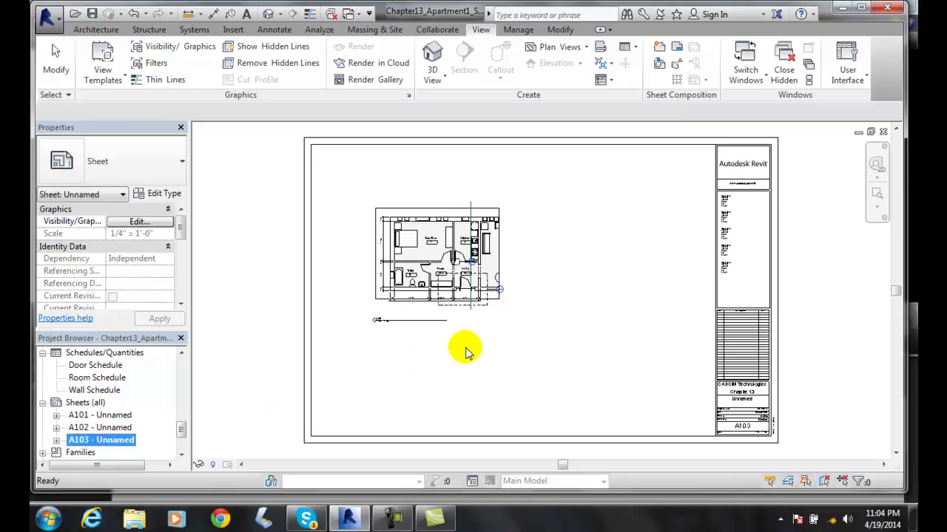
- Open the First Floor plan from Floor Plans and begin a new sheet
{"action": "left_click_drag", "start_coordinate": [181, 434], "coordinate": [182, 358]}
{"action": "left_click", "coordinate": [88, 367]}
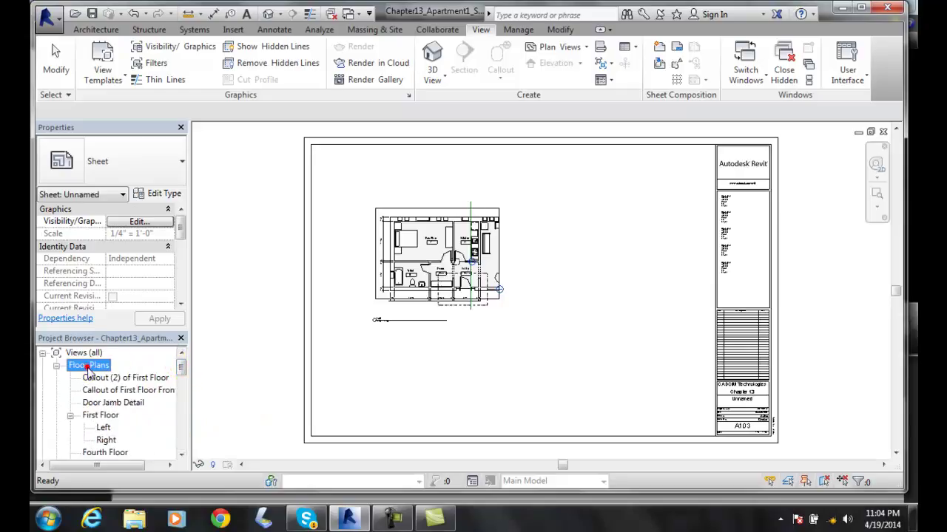
{"action": "left_click", "coordinate": [101, 415]}
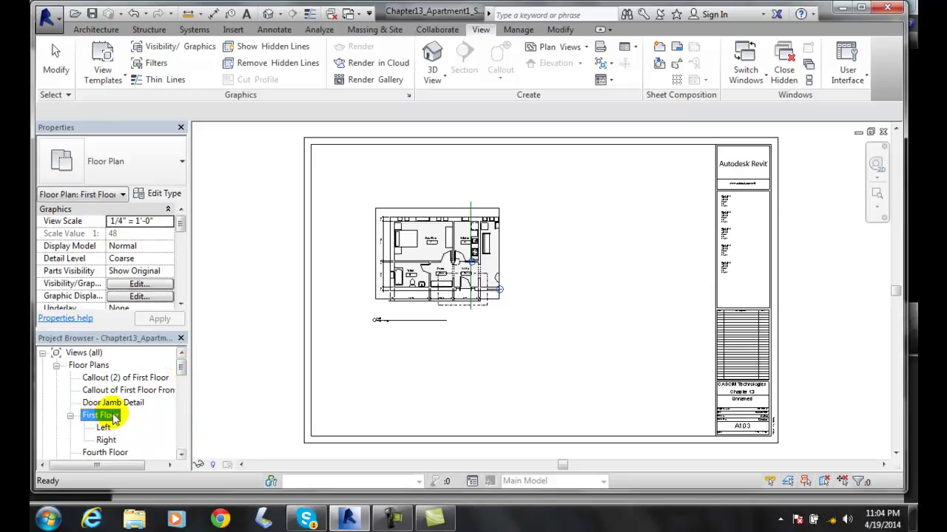
{"action": "double_click", "coordinate": [111, 416]}
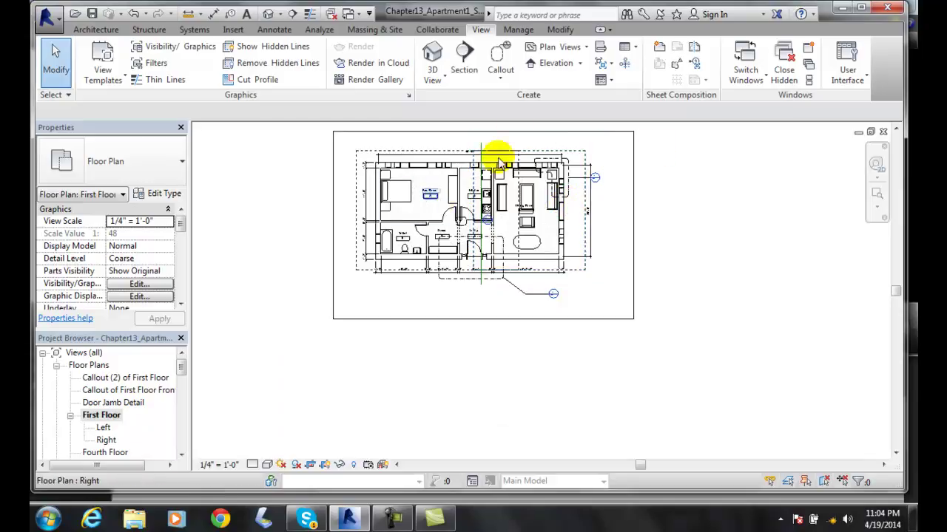
{"action": "left_click", "coordinate": [659, 50]}
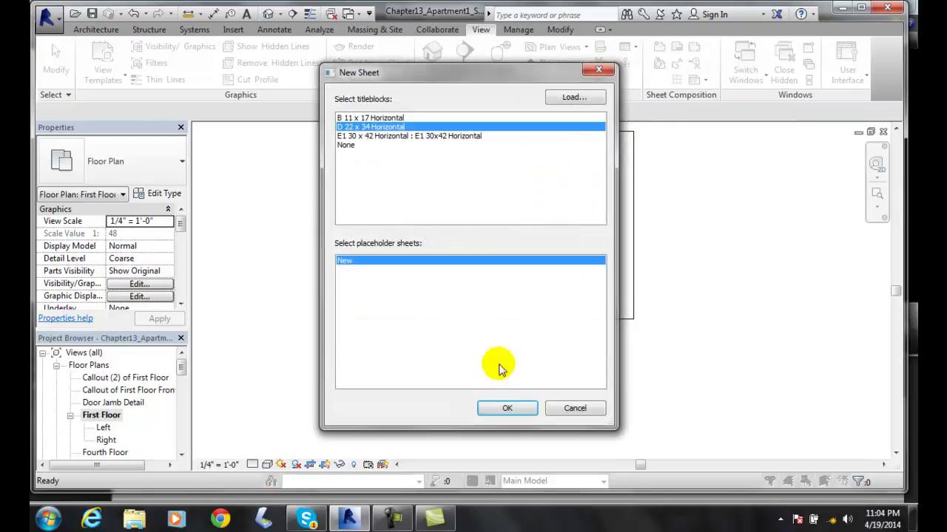
- Confirm sheet A104 with the D 22 x 34 titleblock and place Floor Plan: Right on it
{"action": "left_click", "coordinate": [506, 409]}
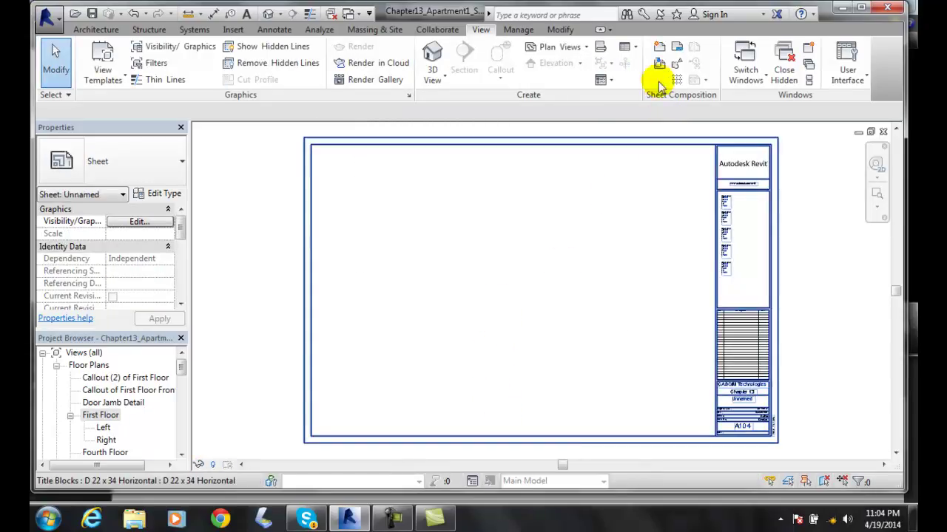
{"action": "left_click", "coordinate": [658, 65]}
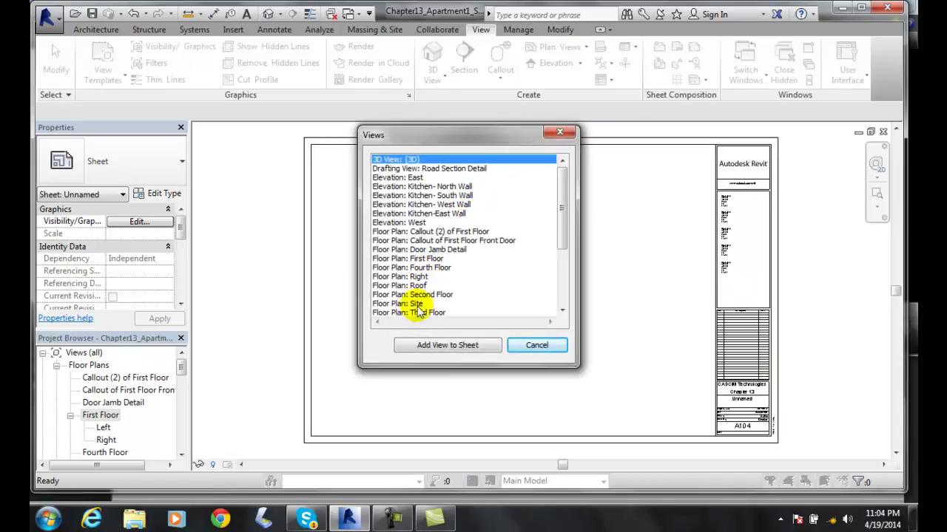
{"action": "left_click", "coordinate": [414, 278]}
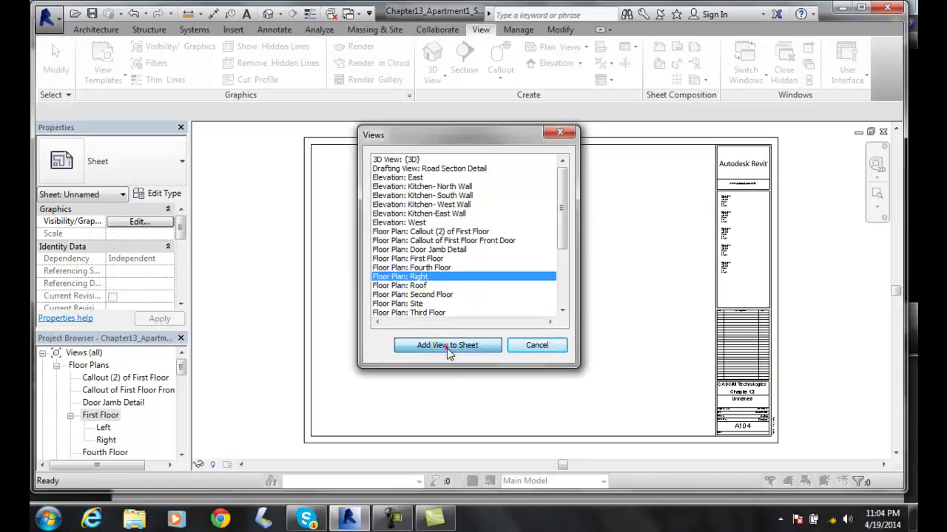
{"action": "left_click", "coordinate": [446, 348]}
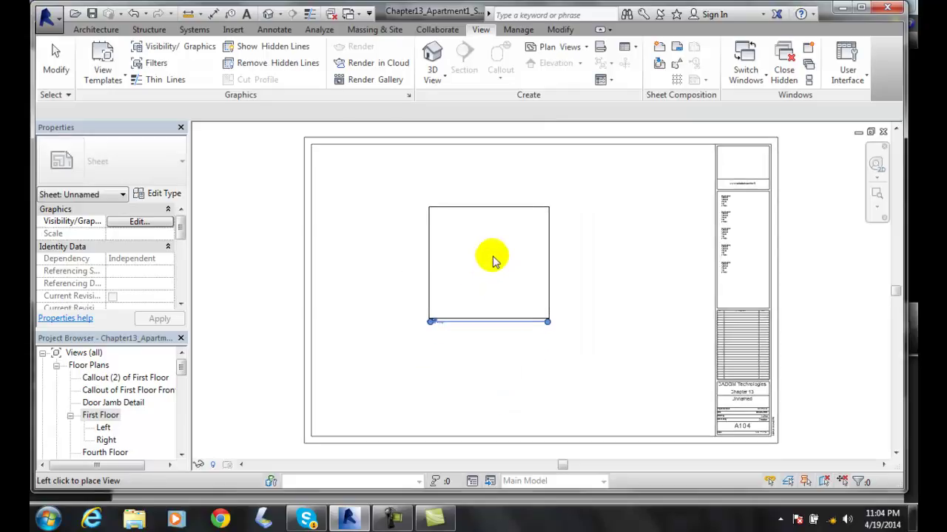
{"action": "left_click", "coordinate": [496, 253]}
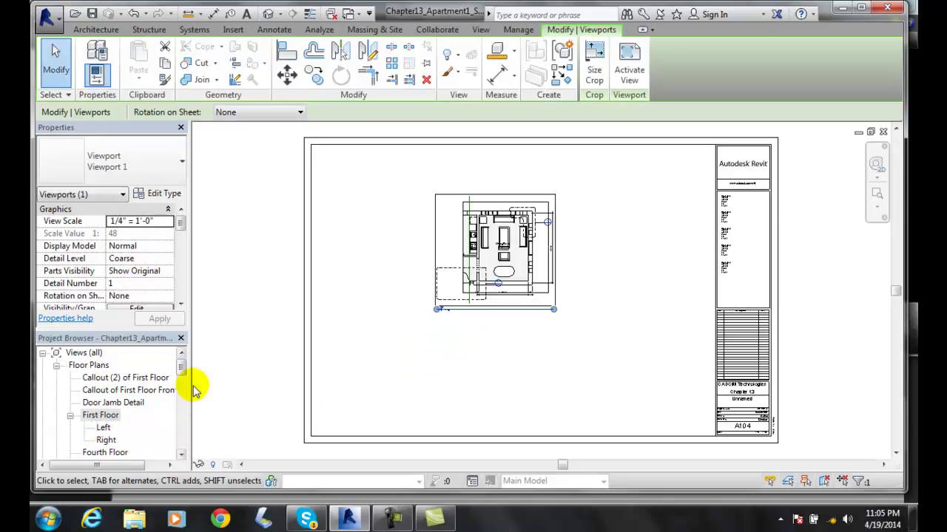
{"action": "left_click_drag", "start_coordinate": [185, 363], "coordinate": [182, 433]}
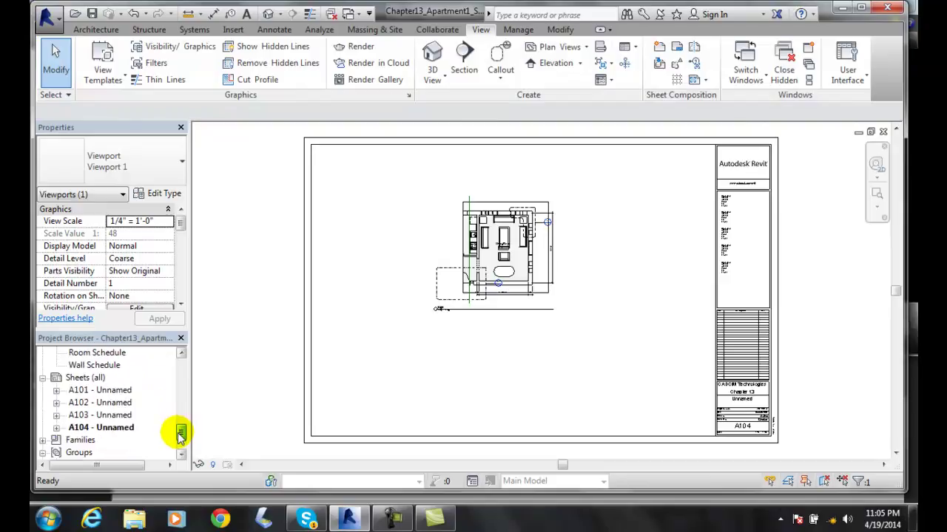
- Open sheet A103 and use Activate View on its Left plan viewport
{"action": "double_click", "coordinate": [108, 415]}
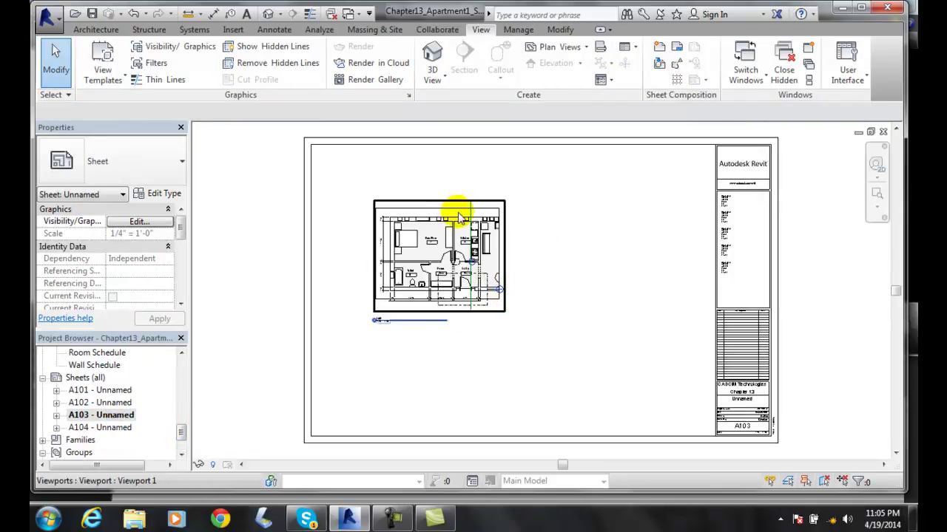
{"action": "scroll", "coordinate": [458, 217], "scroll_direction": "up", "scroll_amount": 2}
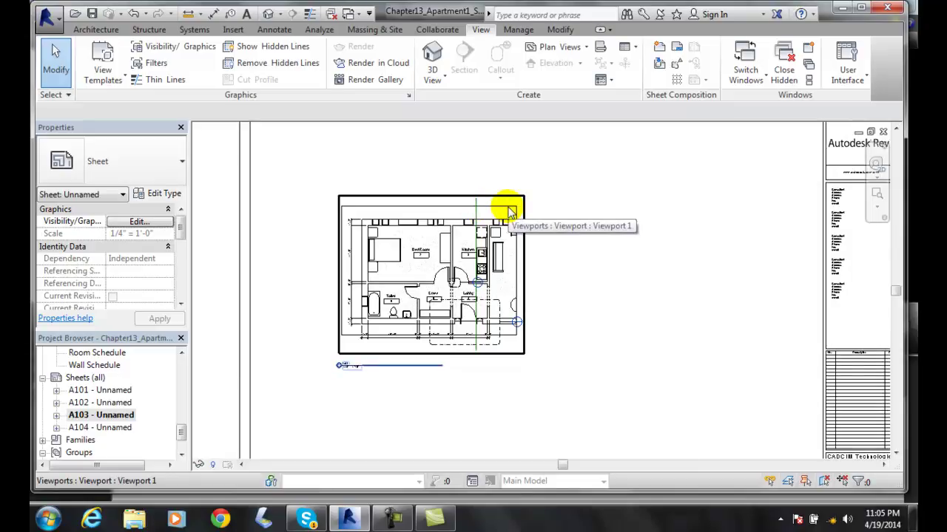
{"action": "left_click", "coordinate": [467, 234]}
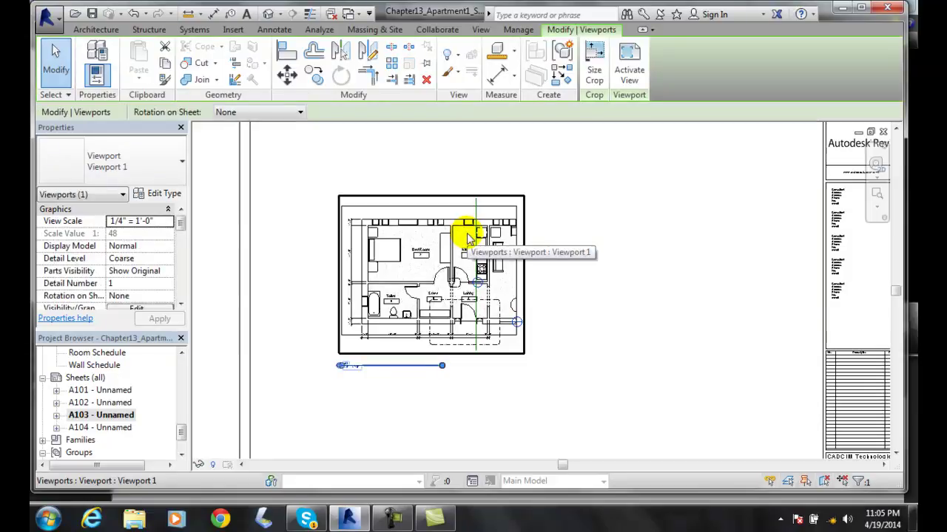
{"action": "right_click", "coordinate": [466, 235]}
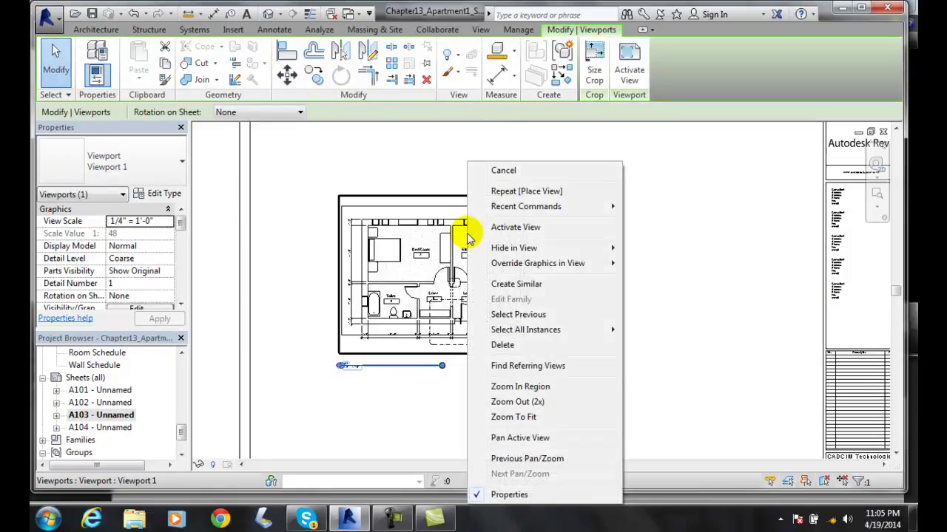
{"action": "left_click", "coordinate": [516, 228]}
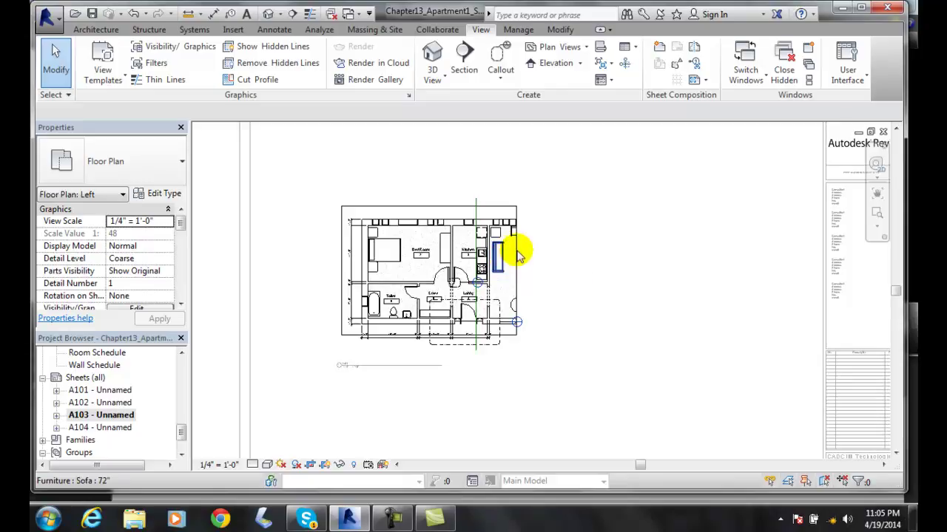
- Start the View Reference tool from the Annotate tab's expanded Tag panel
{"action": "left_click", "coordinate": [275, 31]}
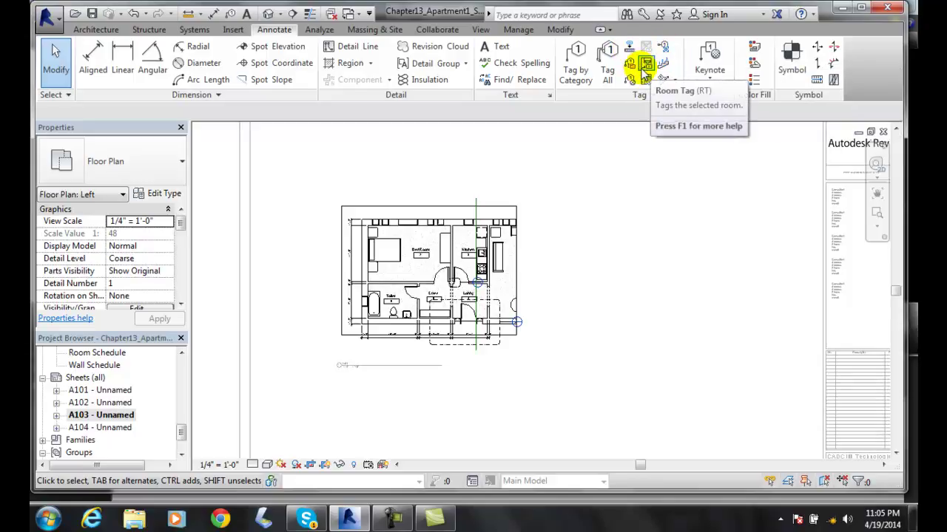
{"action": "left_click", "coordinate": [676, 84]}
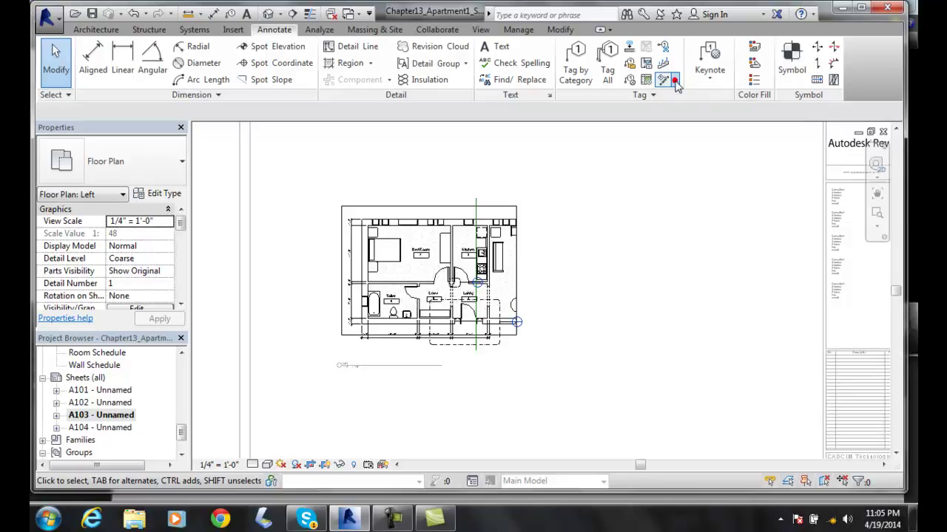
{"action": "left_click", "coordinate": [650, 101]}
{"action": "left_click", "coordinate": [651, 101]}
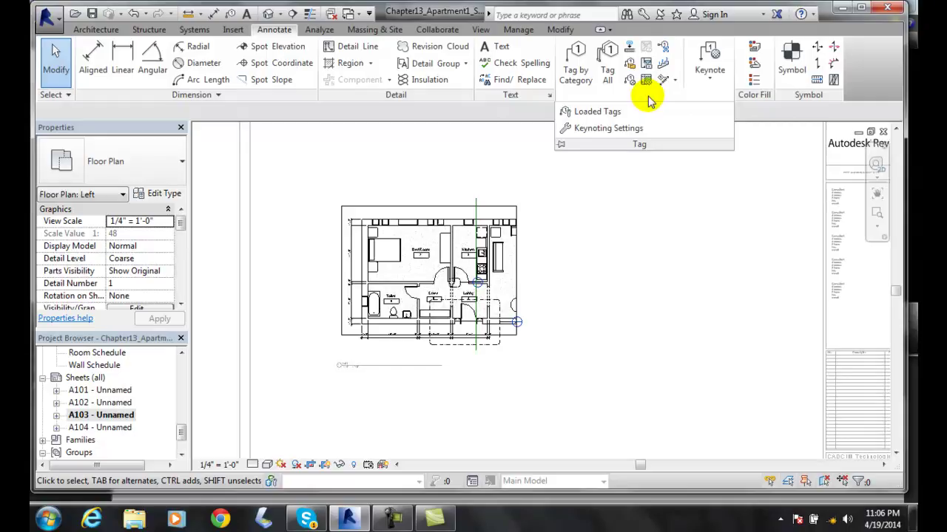
{"action": "left_click", "coordinate": [663, 47]}
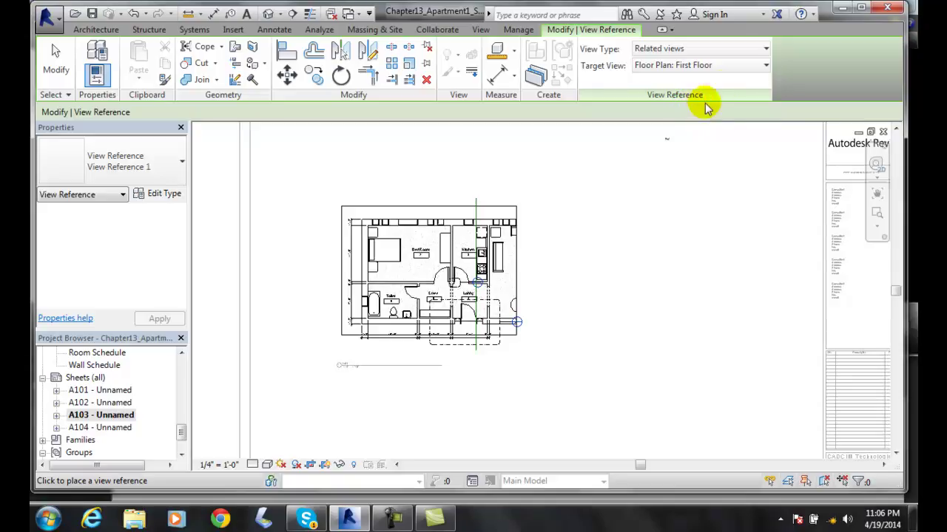
- Place a view reference targeting Floor Plan: Right at the top end of the matchline
{"action": "left_click", "coordinate": [765, 66]}
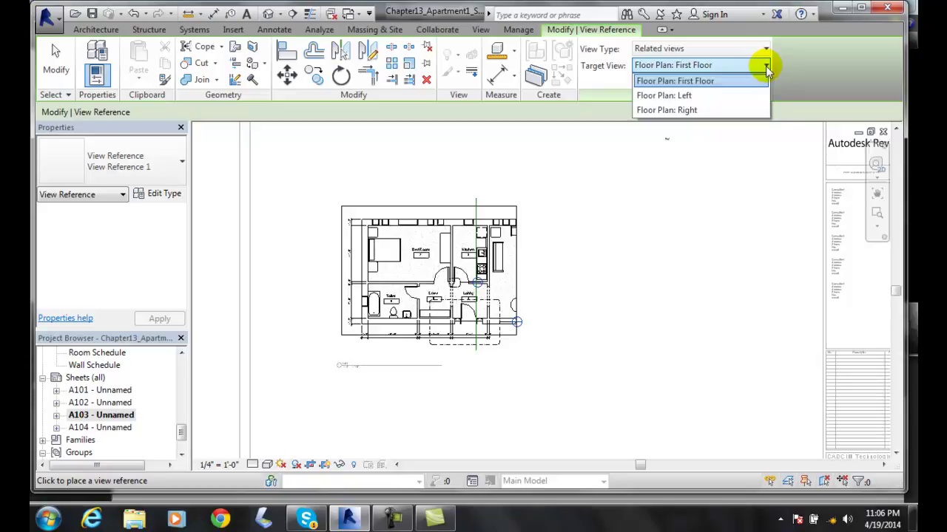
{"action": "left_click", "coordinate": [671, 110]}
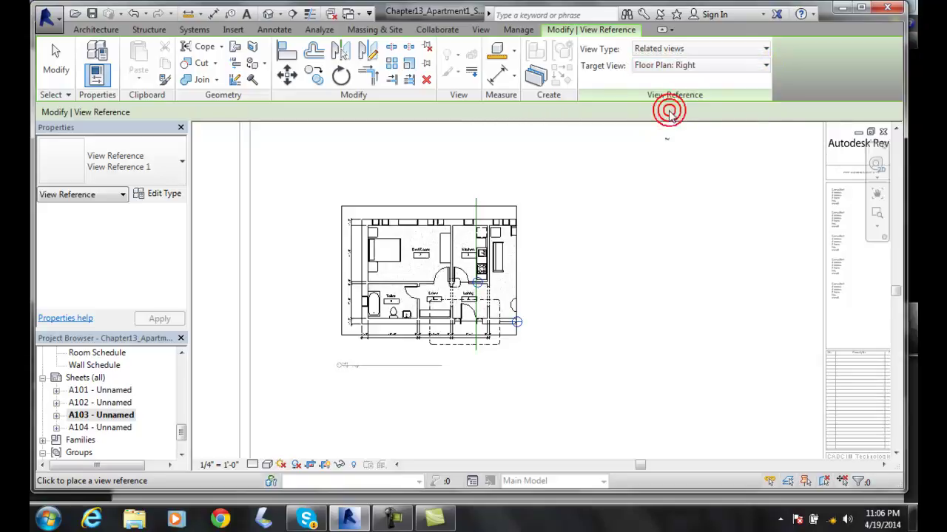
{"action": "left_click", "coordinate": [483, 209]}
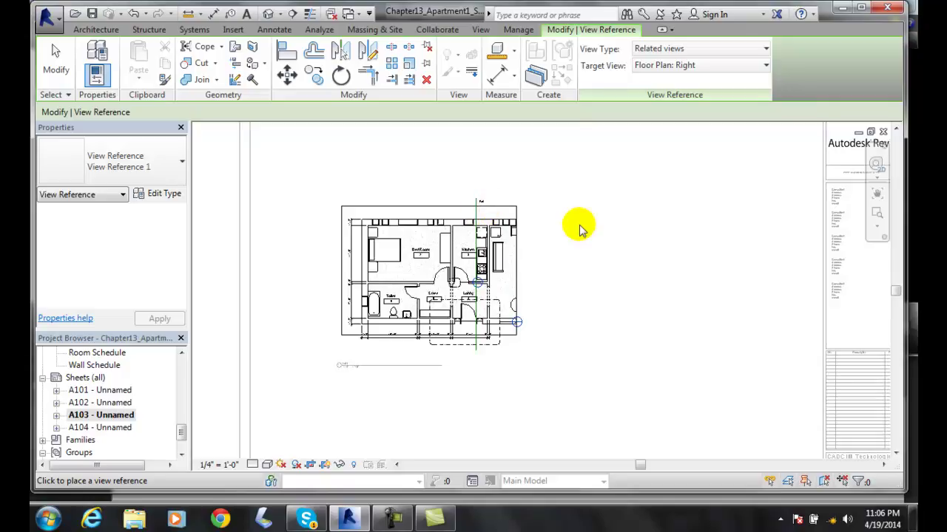
{"action": "key", "text": "Escape"}
{"action": "key", "text": "Escape"}
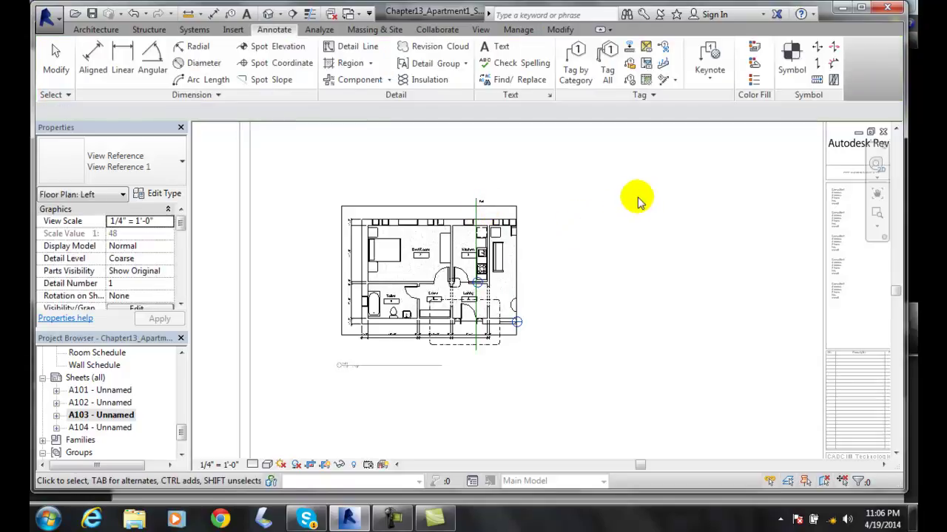
- Follow the Ref tag in the activated Left viewport on sheet A103 to open Floor Plan: Right
{"action": "scroll", "coordinate": [543, 209], "scroll_direction": "up", "scroll_amount": 5}
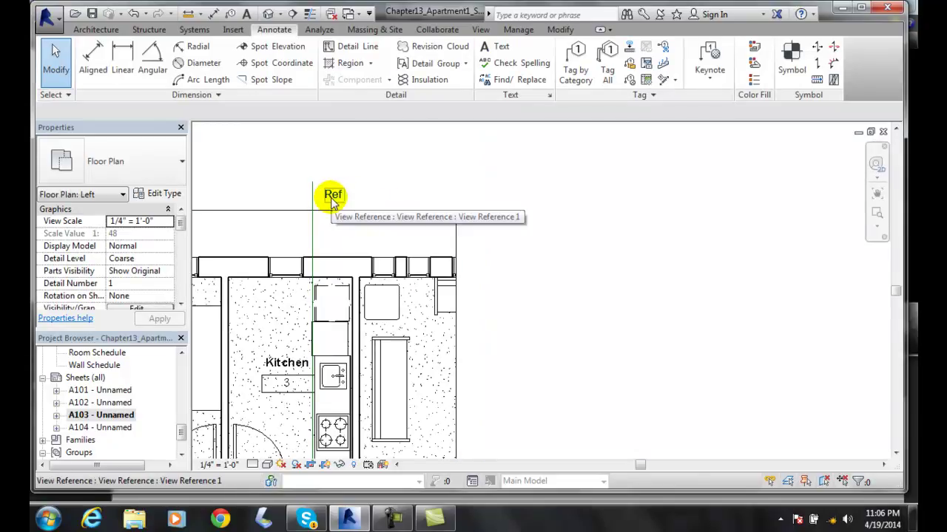
{"action": "double_click", "coordinate": [331, 200]}
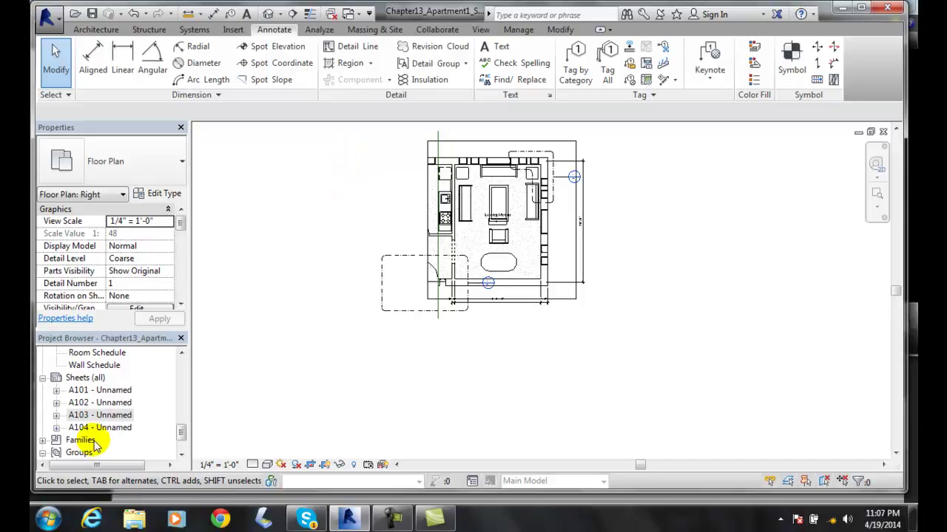
{"action": "double_click", "coordinate": [100, 416]}
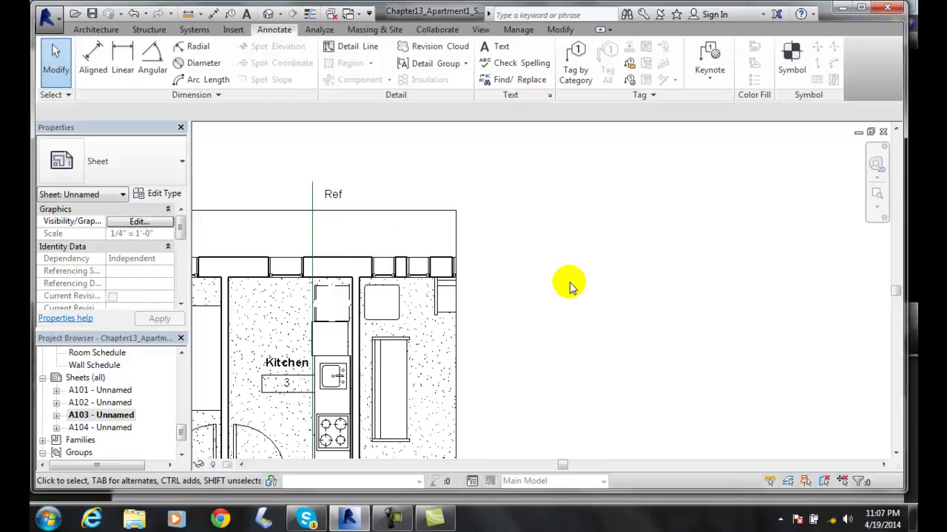
{"action": "scroll", "coordinate": [573, 279], "scroll_direction": "down", "scroll_amount": 1}
{"action": "left_click_drag", "start_coordinate": [894, 296], "coordinate": [894, 318]}
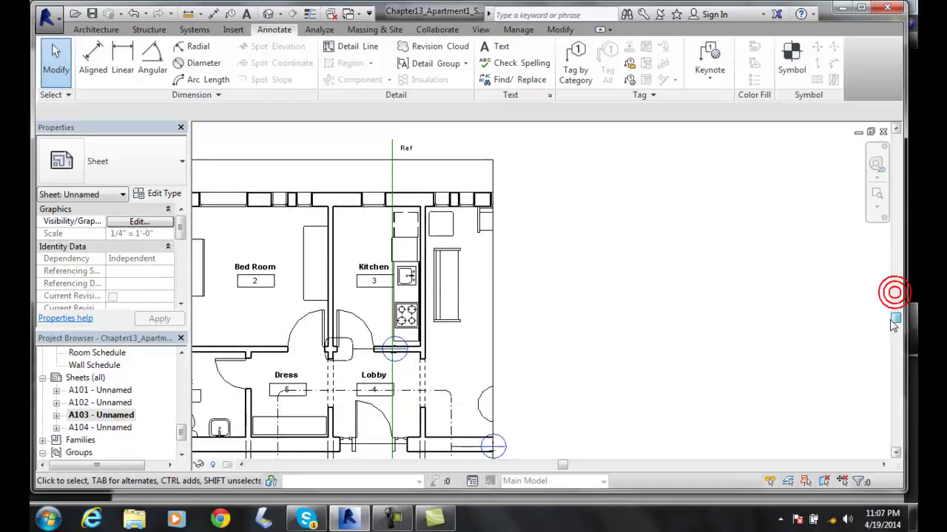
{"action": "left_click_drag", "start_coordinate": [566, 467], "coordinate": [500, 472]}
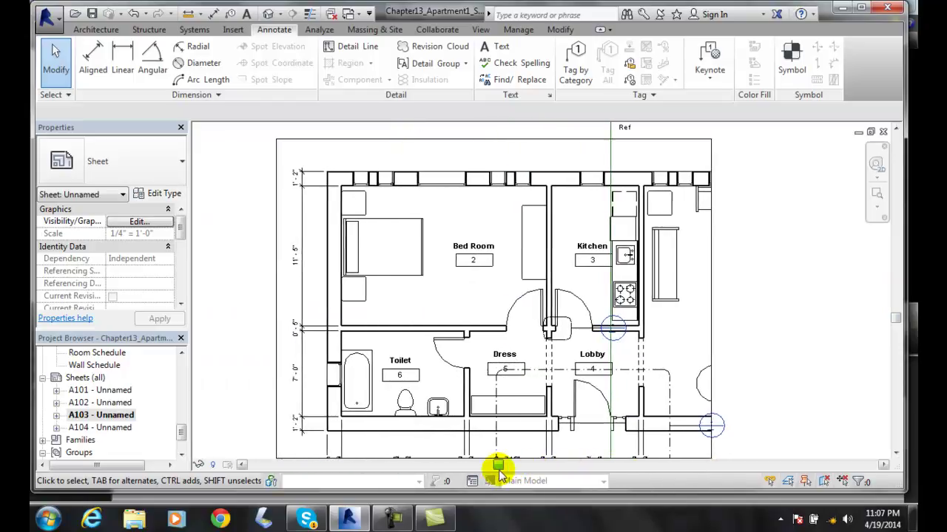
{"action": "left_click", "coordinate": [625, 128]}
{"action": "double_click", "coordinate": [625, 129]}
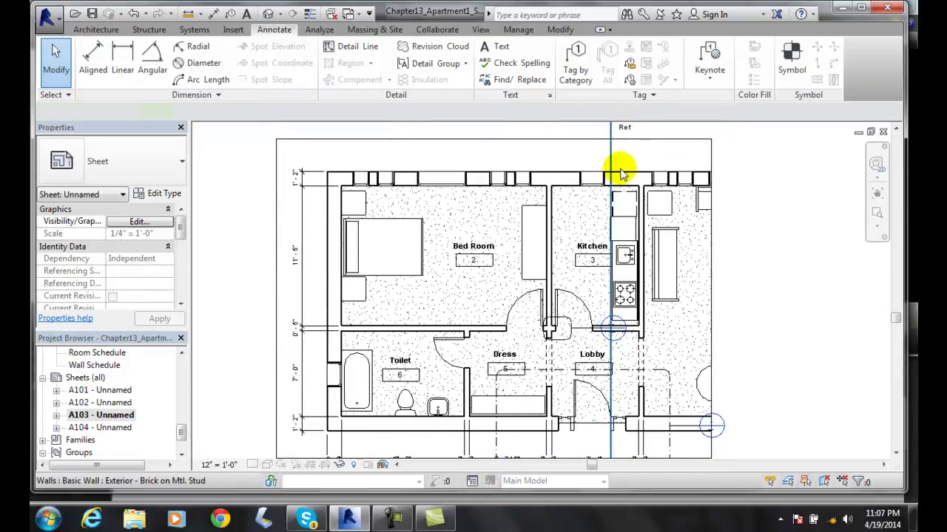
{"action": "double_click", "coordinate": [625, 128]}
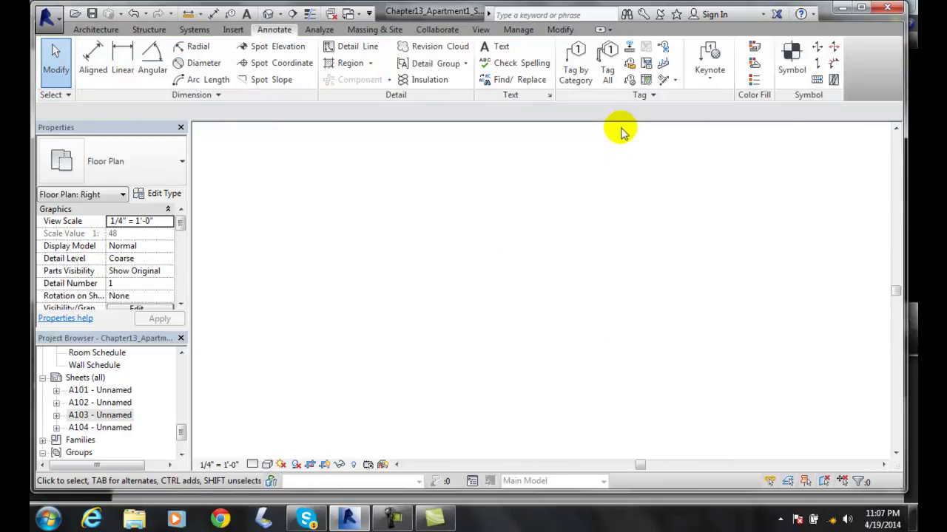